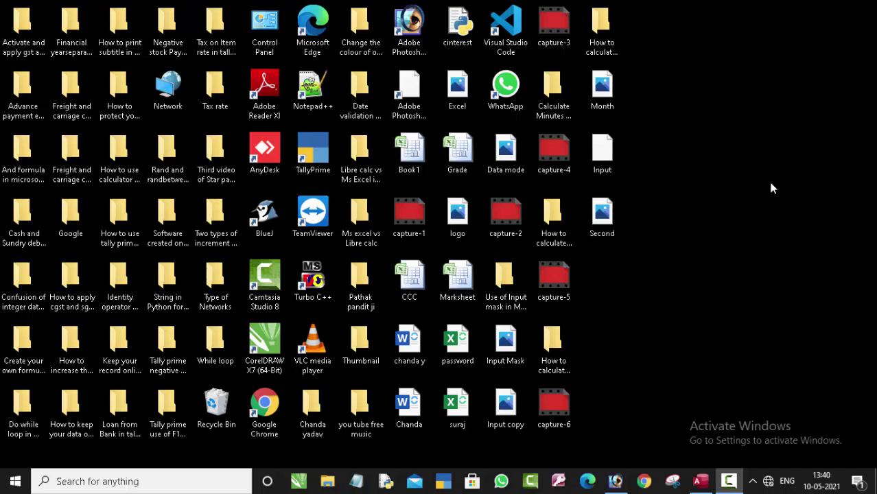
# Refresh the Windows desktop twice from its shortcut menu, then dismiss the menu
pyautogui.rightClick(729, 105)
pyautogui.click(748, 141)
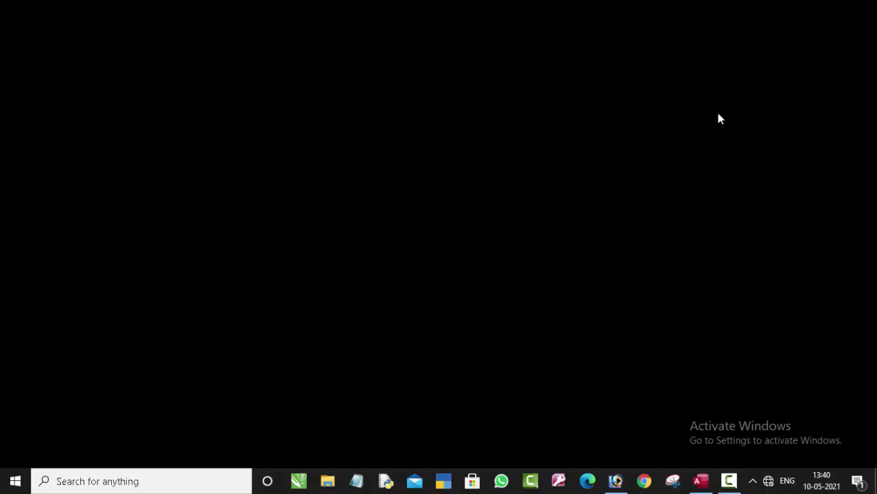
pyautogui.rightClick(705, 101)
pyautogui.click(729, 139)
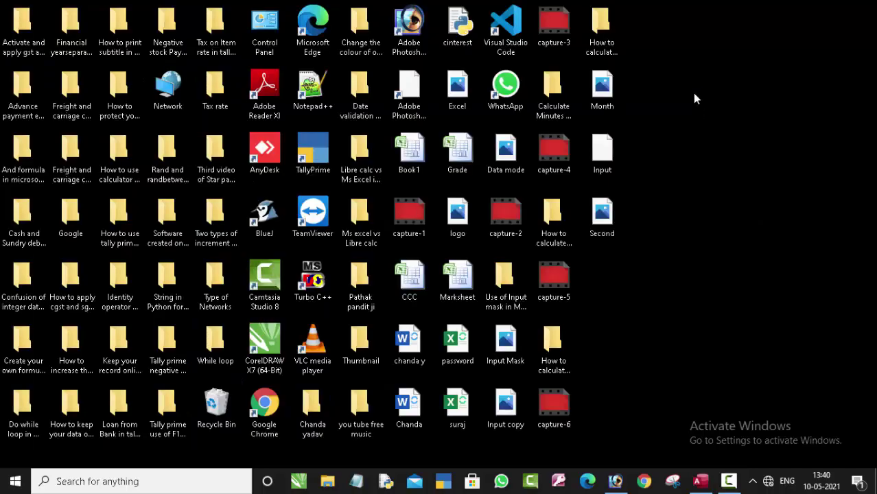
pyautogui.rightClick(694, 94)
pyautogui.click(714, 131)
# Restore Access and add Table1 record ID 3: Starting Date 2 May 2021, Ending Date 3 July 2021
pyautogui.click(700, 481)
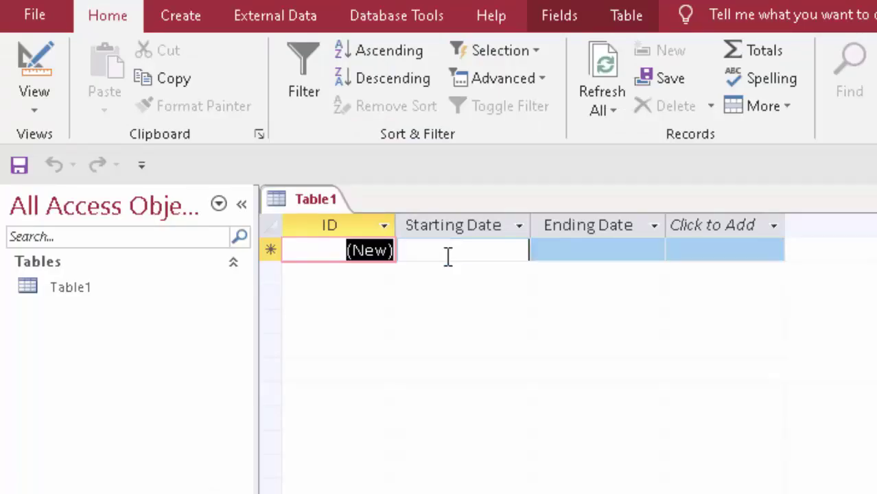
pyautogui.click(448, 256)
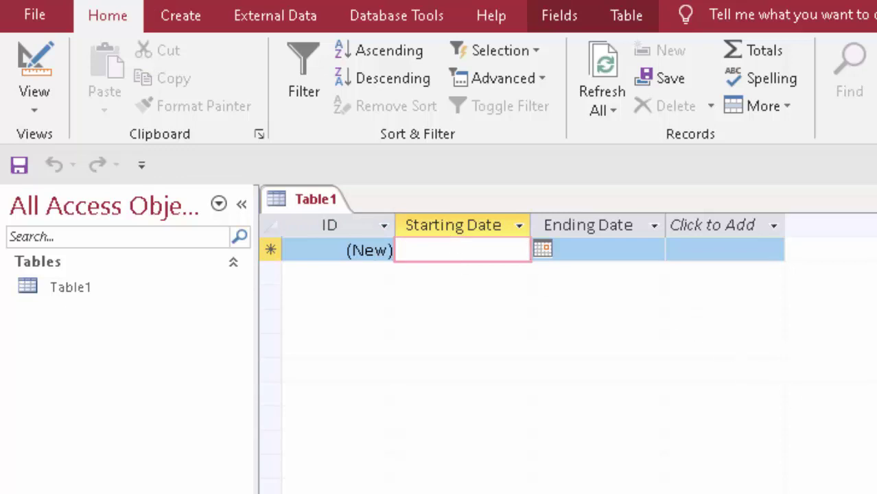
pyautogui.click(542, 251)
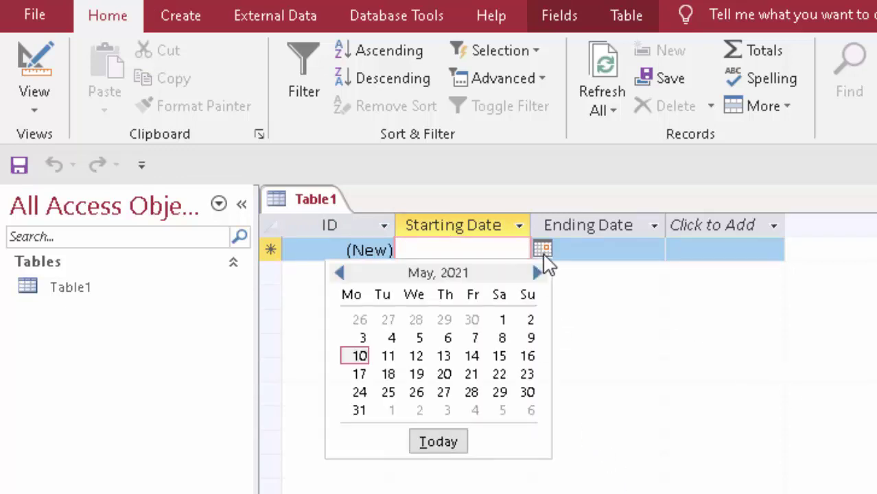
pyautogui.click(528, 320)
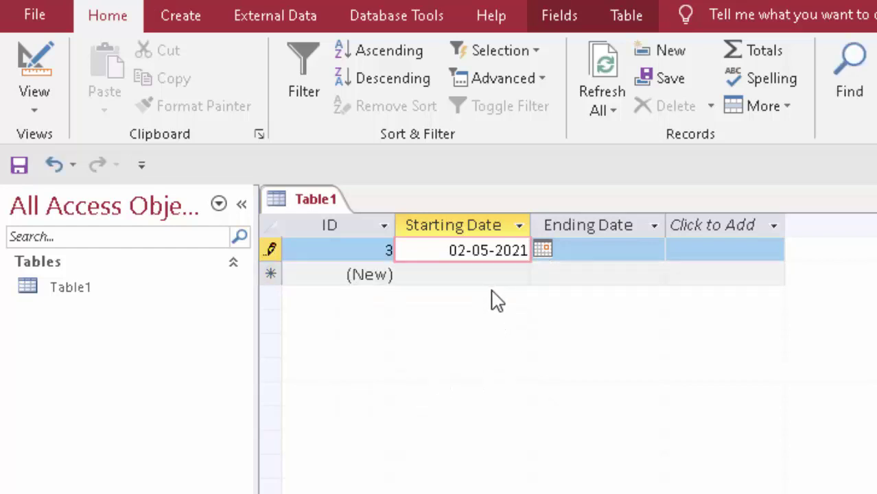
pyautogui.click(488, 251)
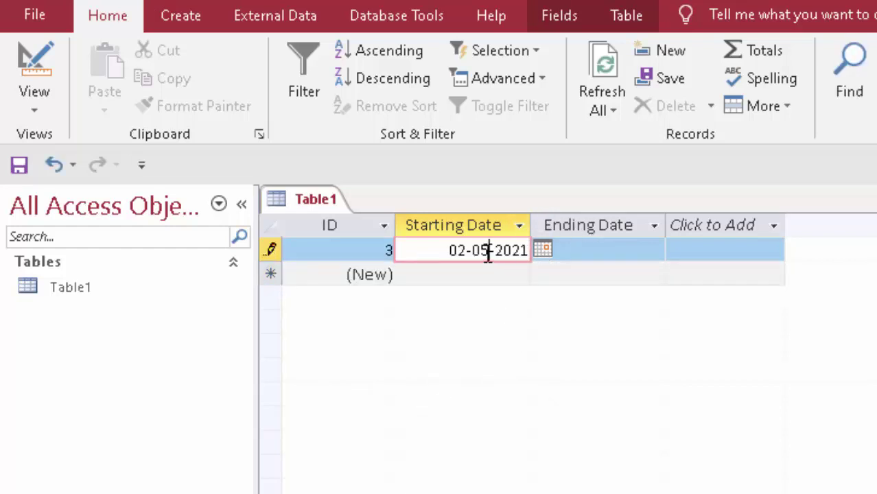
pyautogui.click(583, 251)
pyautogui.click(674, 250)
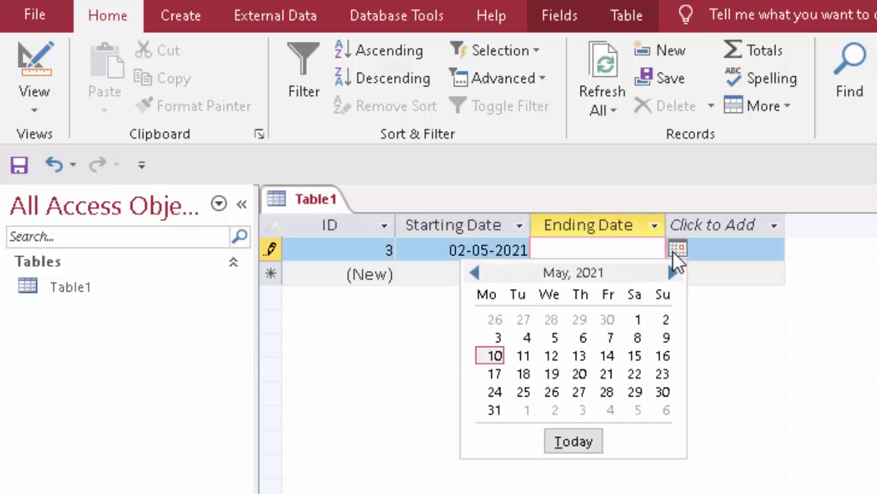
pyautogui.click(672, 275)
pyautogui.click(672, 275)
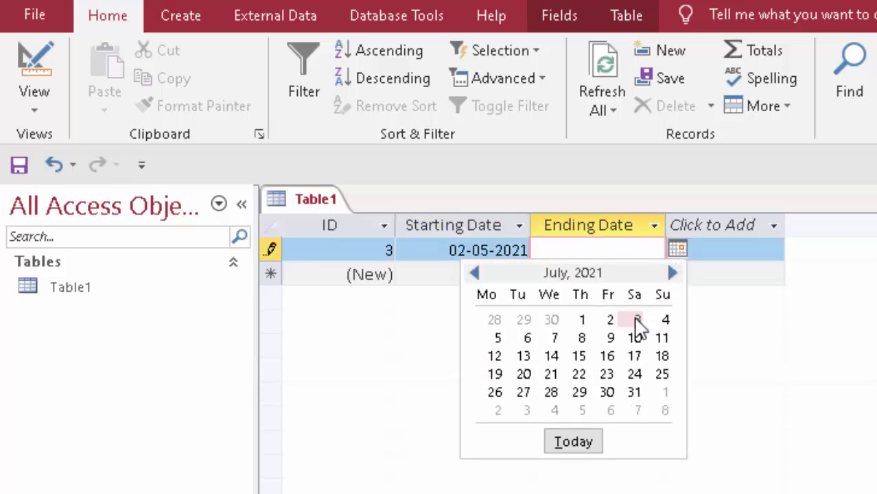
pyautogui.click(637, 321)
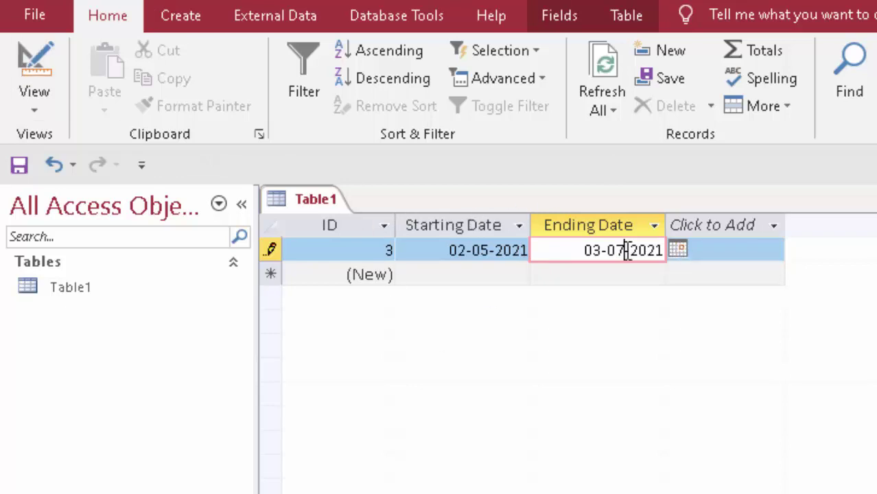
pyautogui.click(459, 271)
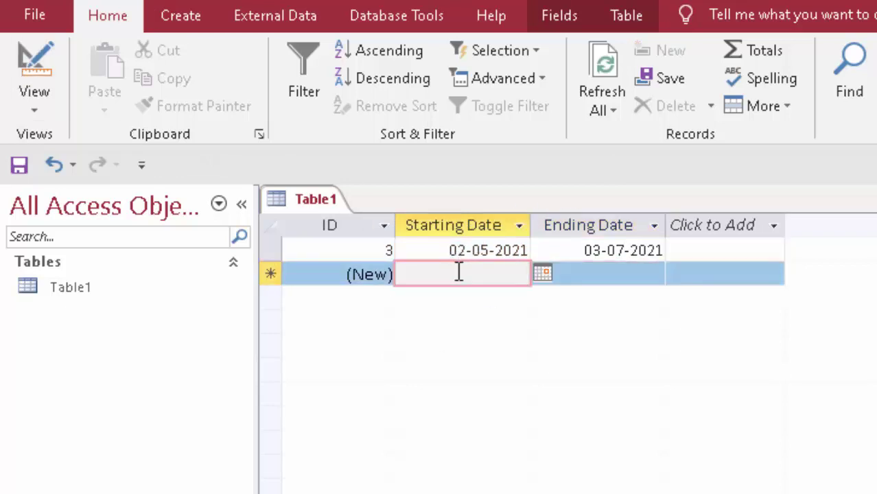
# Add record ID 4 with Starting Date 13 May 2018 and Ending Date 1 May 2021
pyautogui.click(542, 274)
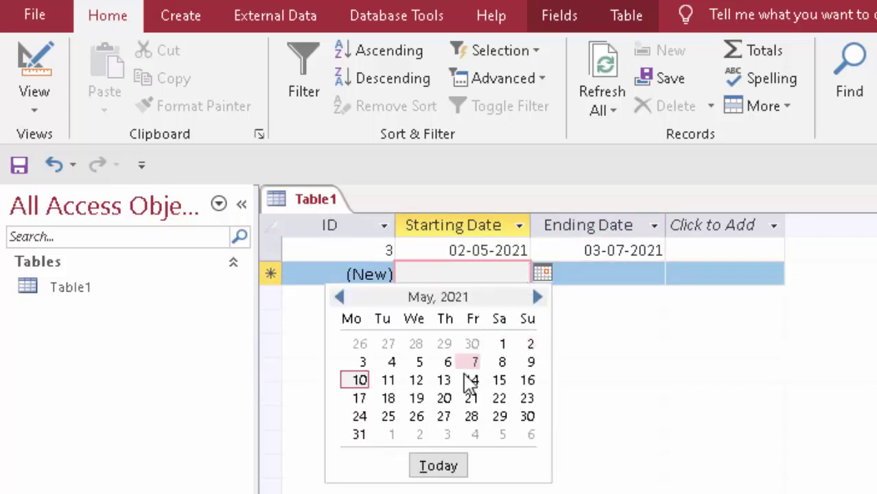
pyautogui.click(444, 381)
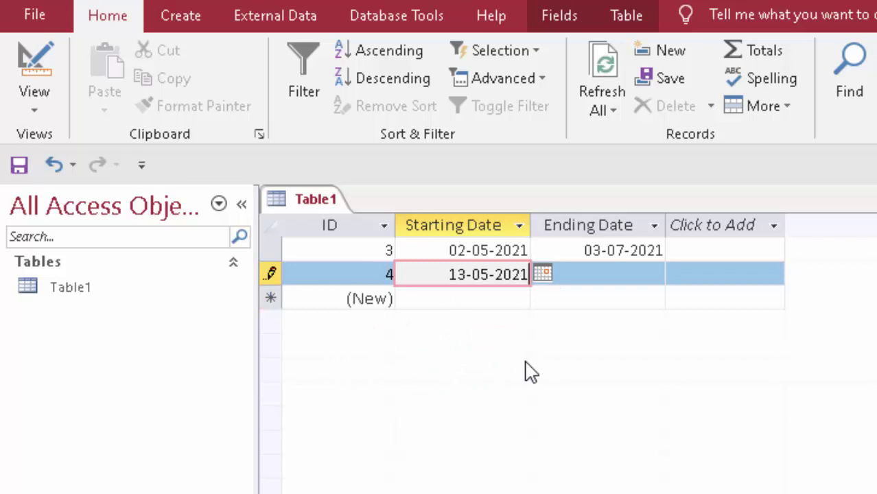
pyautogui.press('BackSpace')
pyautogui.press('BackSpace')
pyautogui.press('BackSpace')
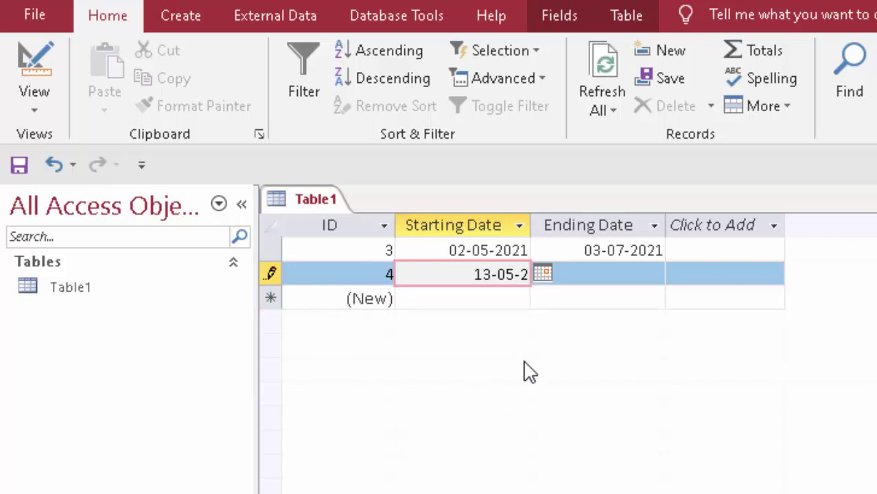
pyautogui.write('0')
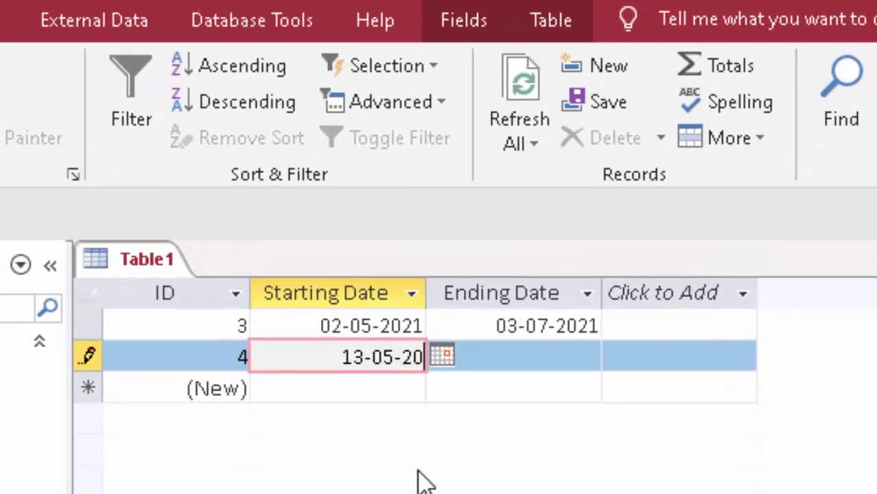
pyautogui.write('21')
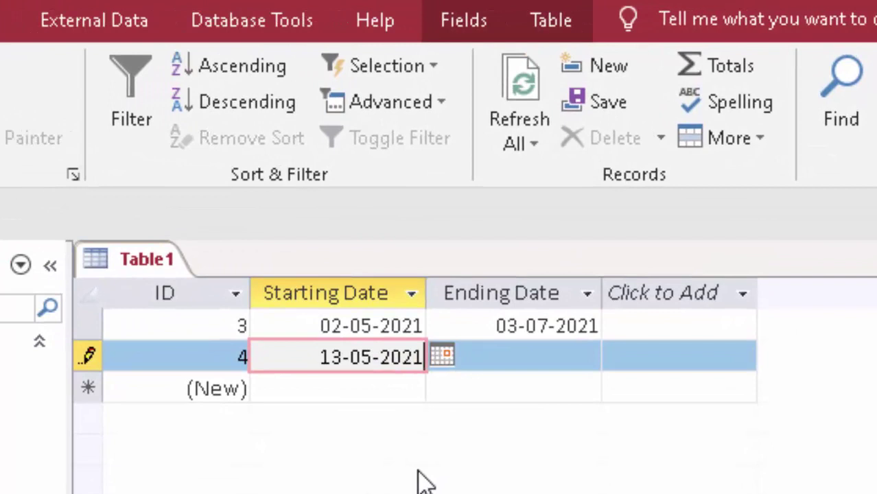
pyautogui.press('BackSpace')
pyautogui.press('BackSpace')
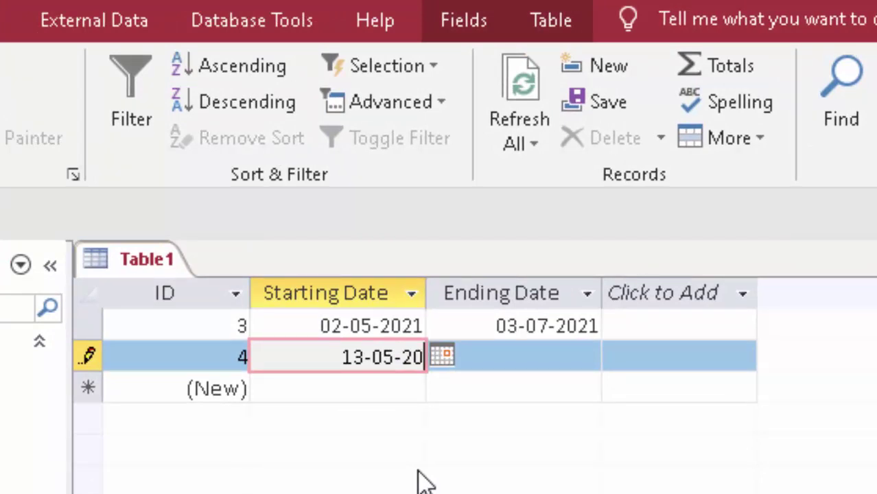
pyautogui.write('18')
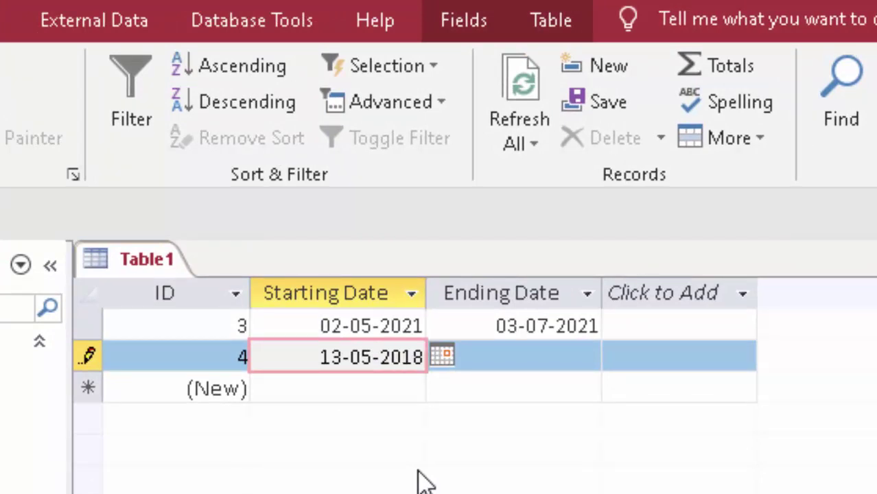
pyautogui.click(543, 357)
pyautogui.click(618, 356)
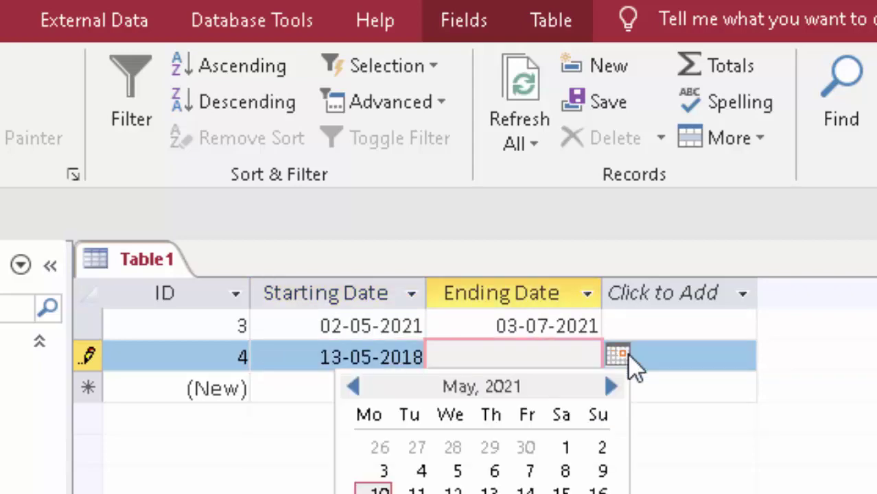
pyautogui.click(564, 449)
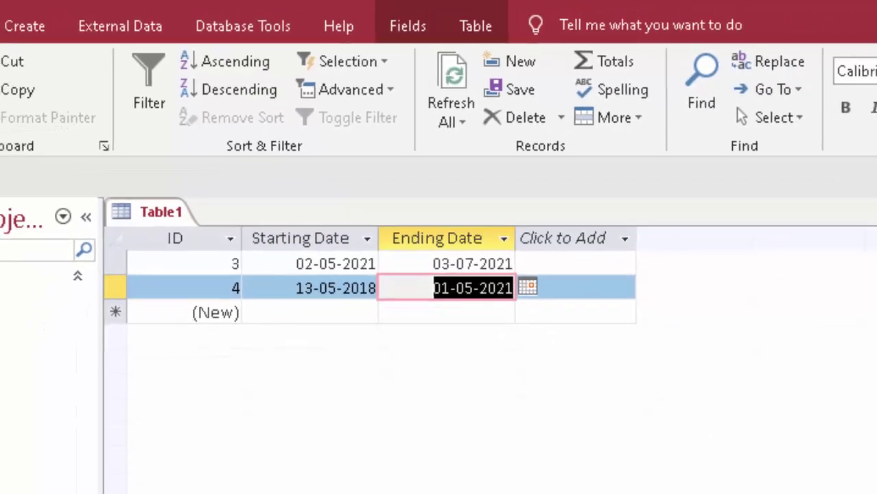
pyautogui.click(103, 33)
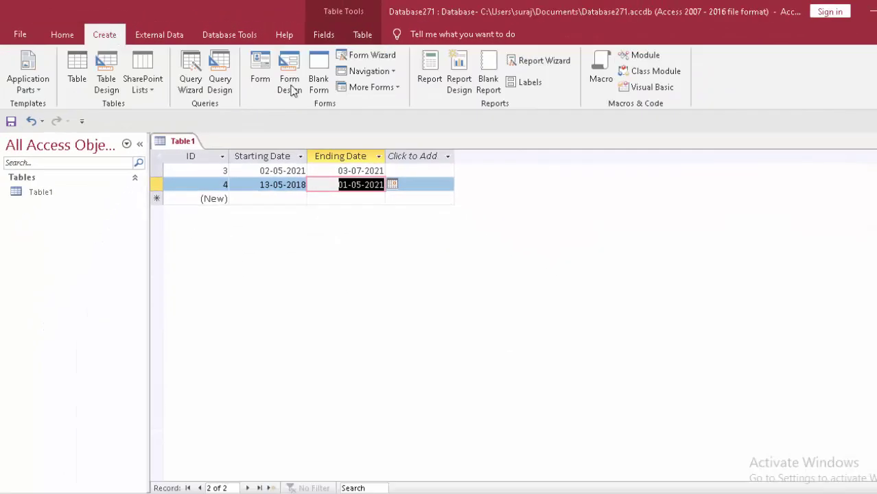
# Create a new design-view query on Table1 with the Starting Date and Ending Date fields
pyautogui.click(221, 67)
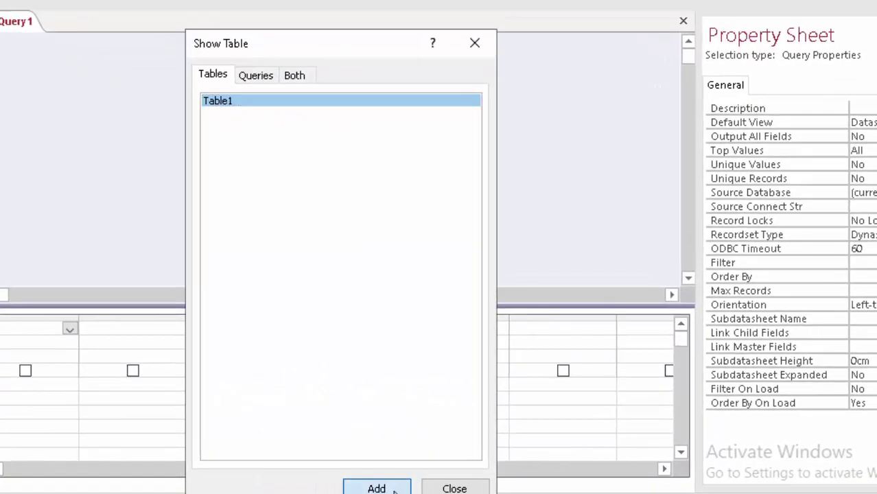
pyautogui.click(394, 488)
pyautogui.click(454, 489)
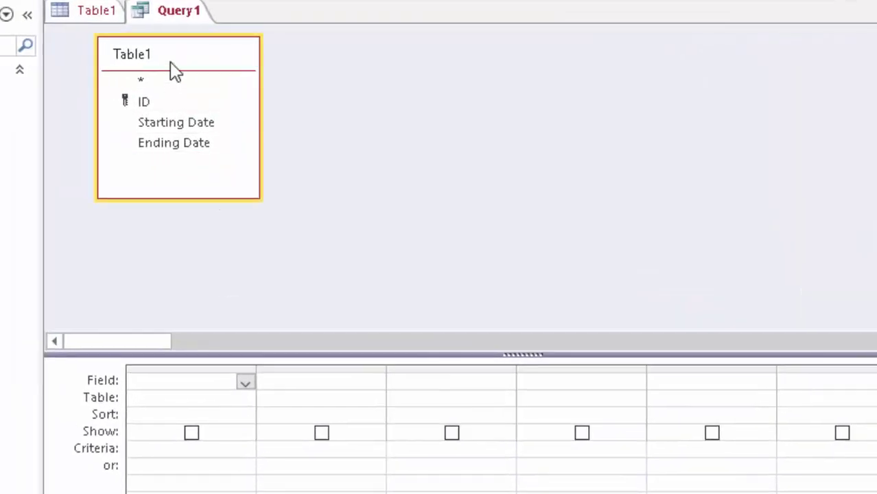
pyautogui.doubleClick(175, 68)
pyautogui.click(378, 112)
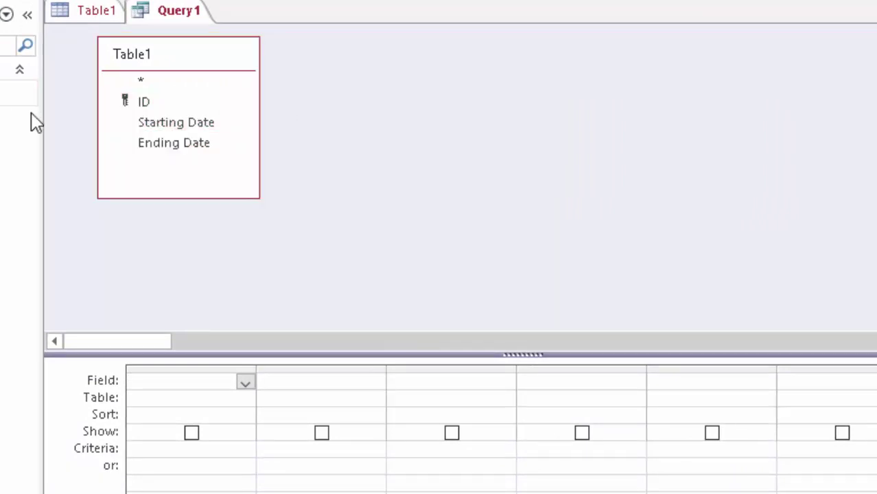
pyautogui.doubleClick(144, 124)
pyautogui.doubleClick(147, 143)
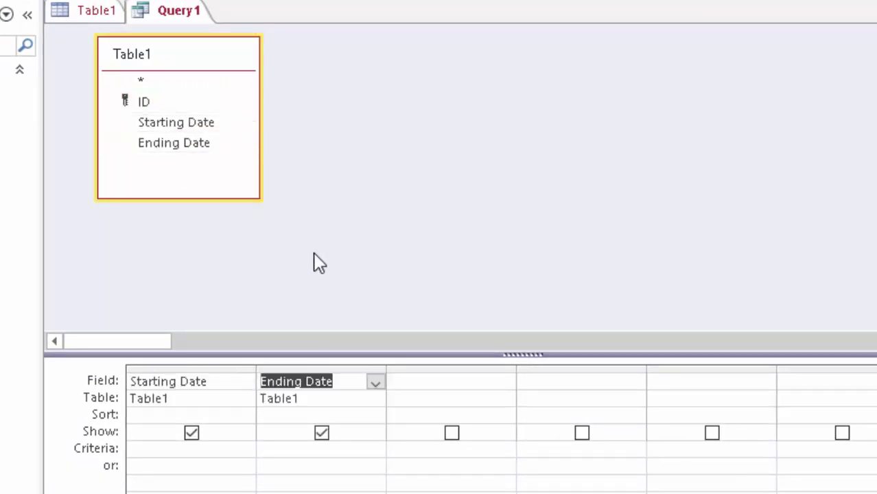
# Add a third column TotalM: DateDiff("M",[Starting Date],[Ending Date]) via the Zoom box
pyautogui.click(401, 376)
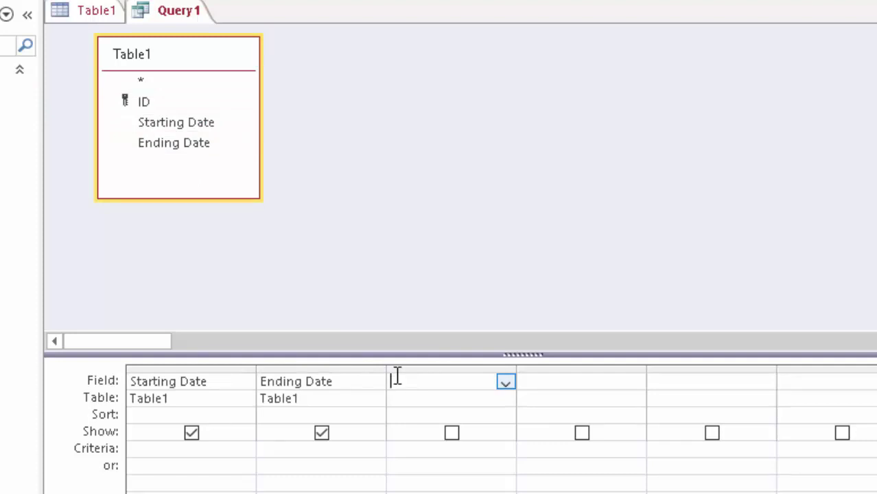
pyautogui.write('T')
pyautogui.write('o')
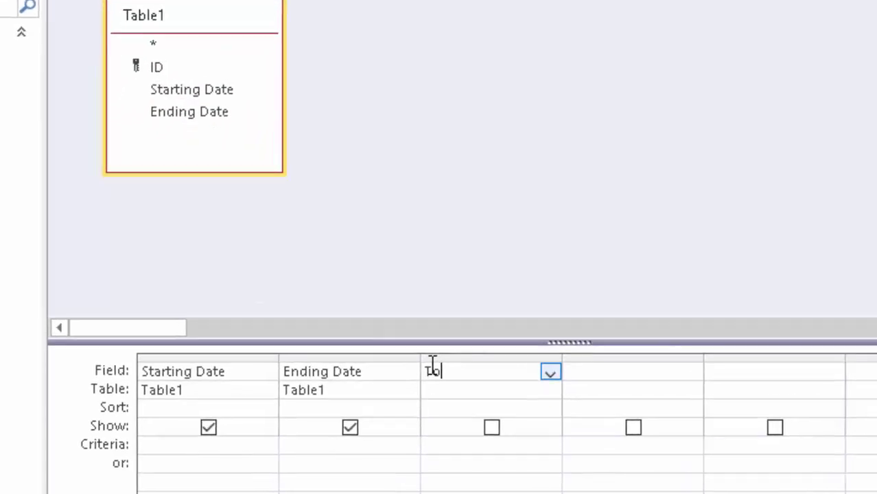
pyautogui.write('talM:')
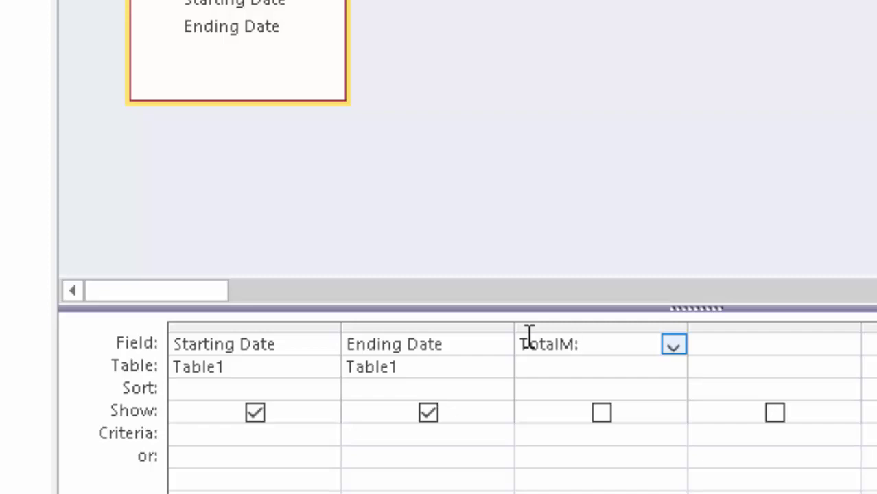
pyautogui.hotkey('shift', 'F2')
pyautogui.click(416, 145)
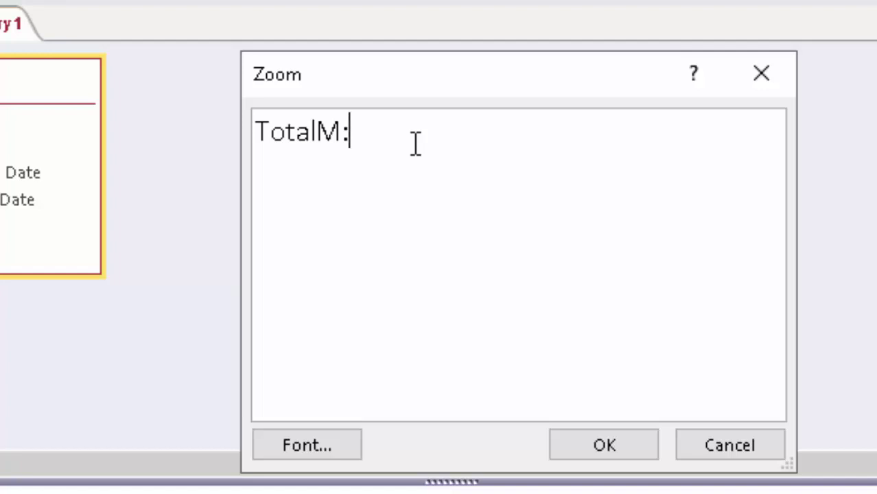
pyautogui.write('da')
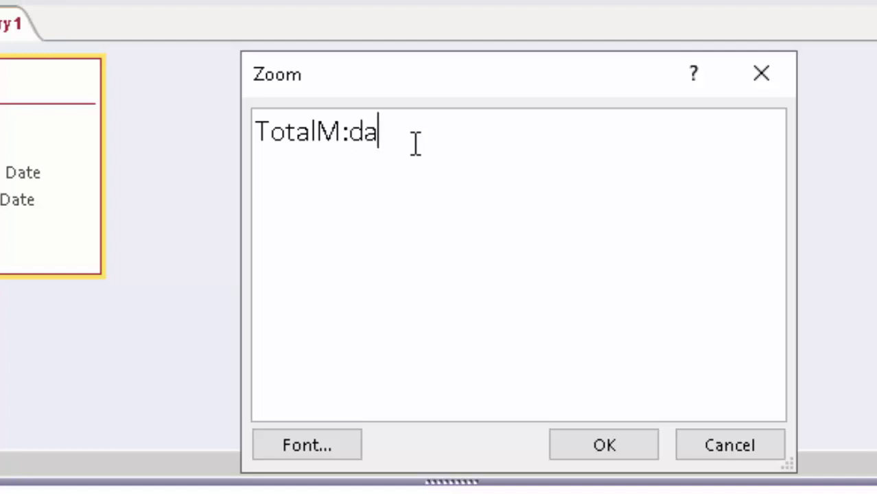
pyautogui.write('te')
pyautogui.write('diff')
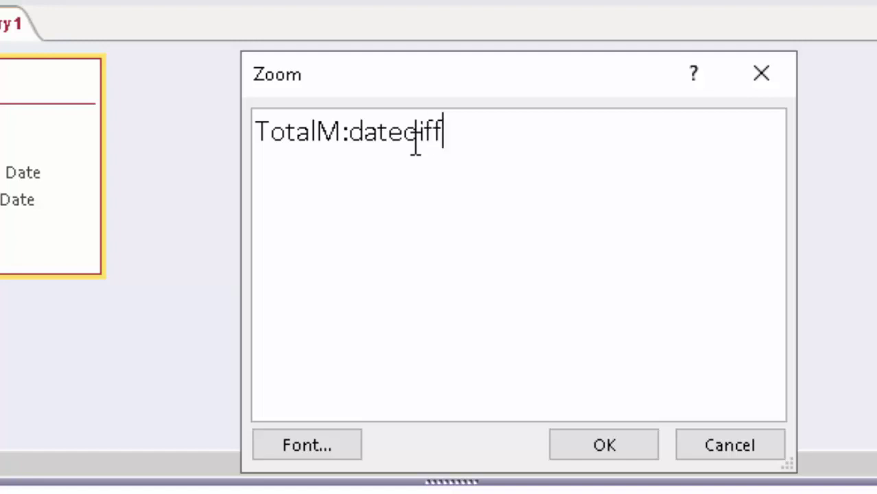
pyautogui.write('(')
pyautogui.write('"')
pyautogui.write('M')
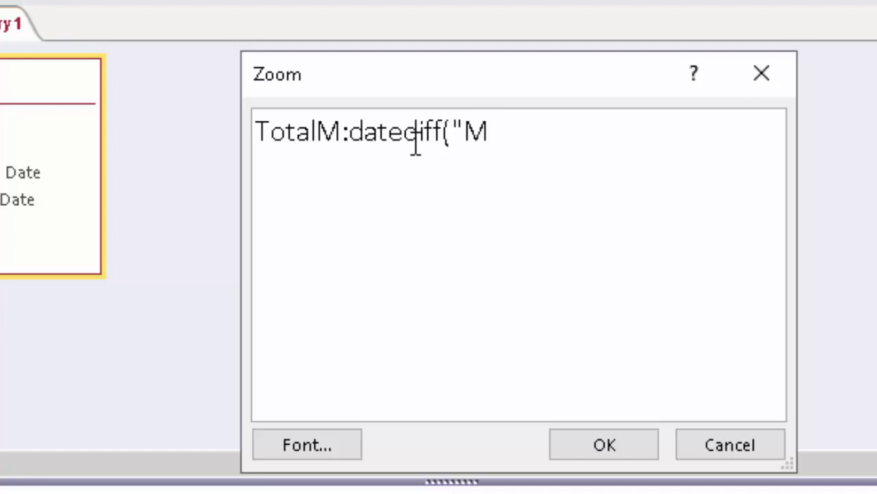
pyautogui.write('",')
pyautogui.write('[S')
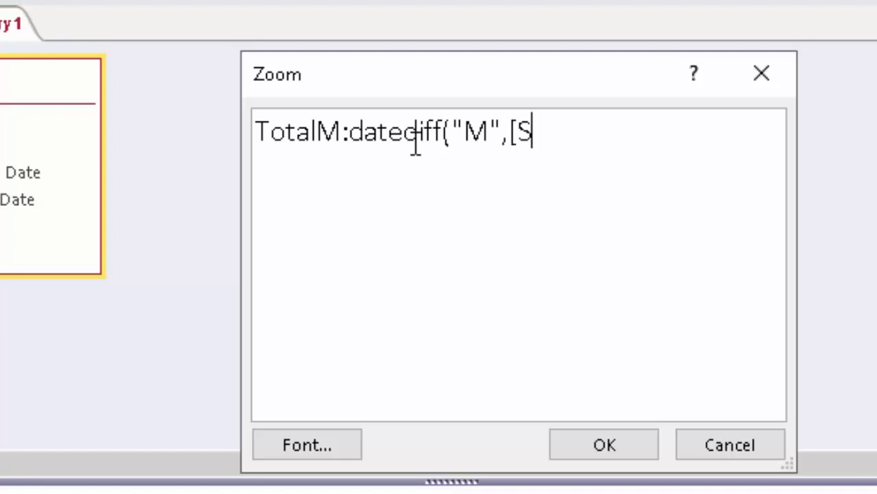
pyautogui.write('tartin')
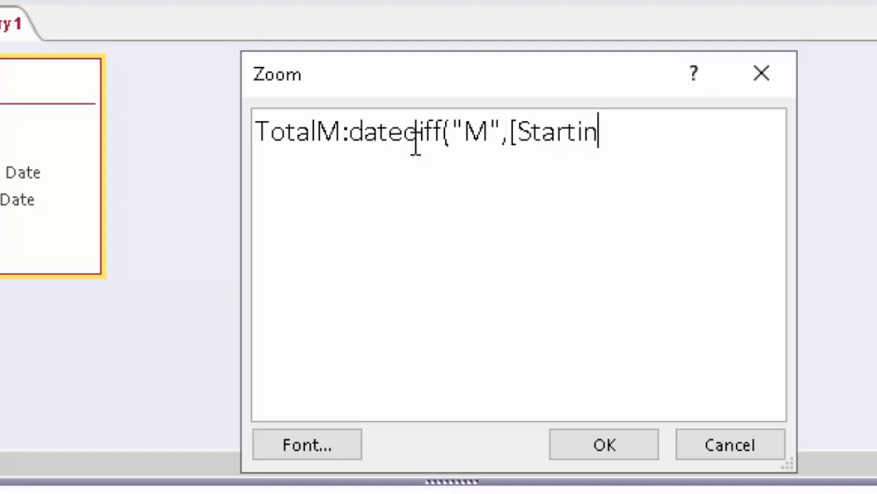
pyautogui.write('g Da')
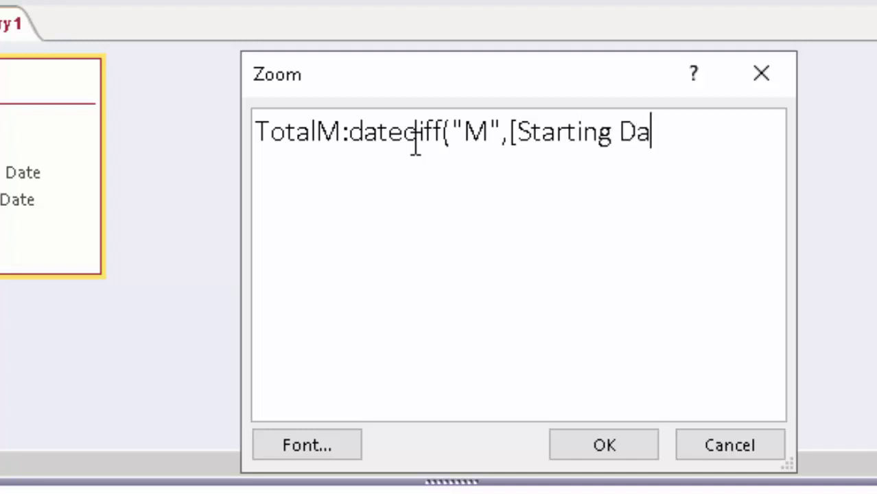
pyautogui.write('te=')
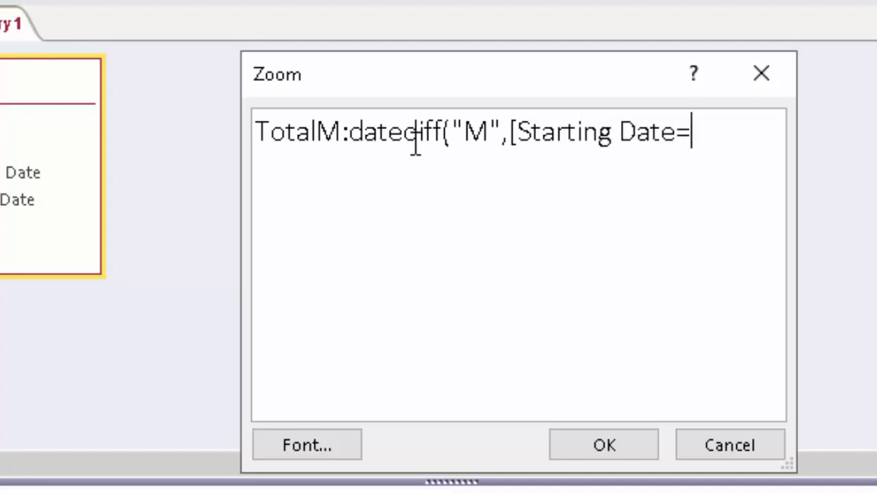
pyautogui.press('BackSpace')
pyautogui.write('],')
pyautogui.write('[E')
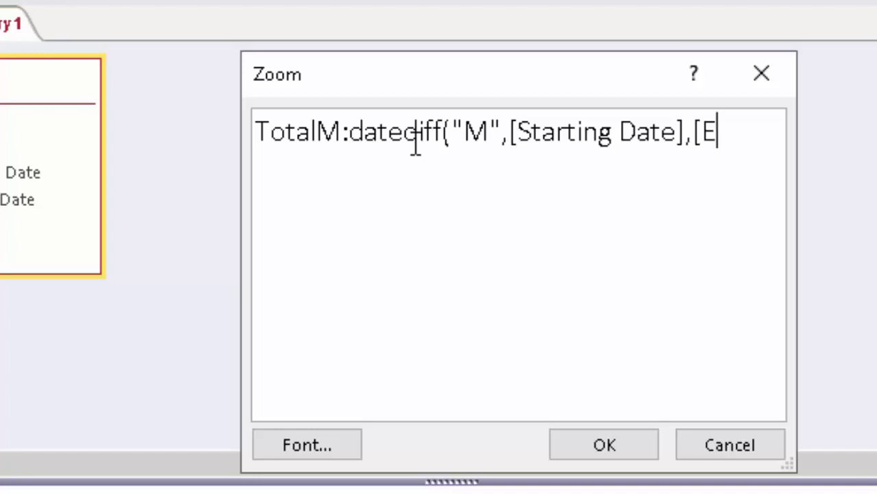
pyautogui.write('ndi')
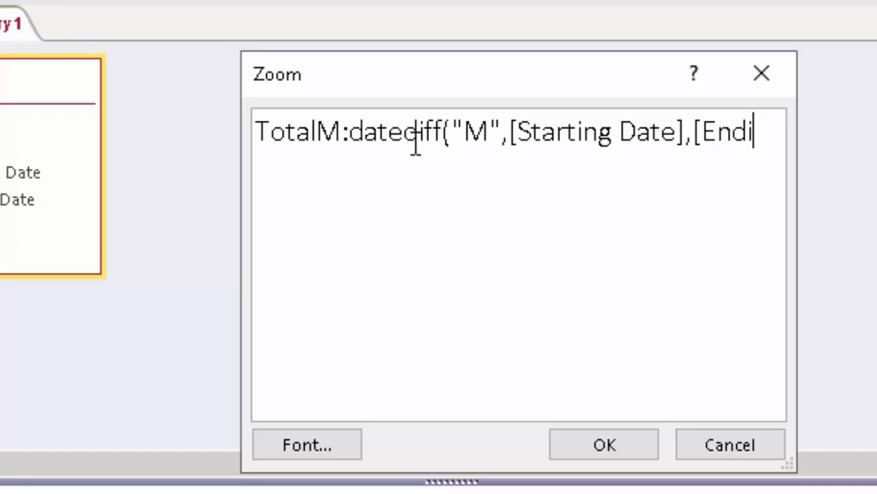
pyautogui.write('ng]')
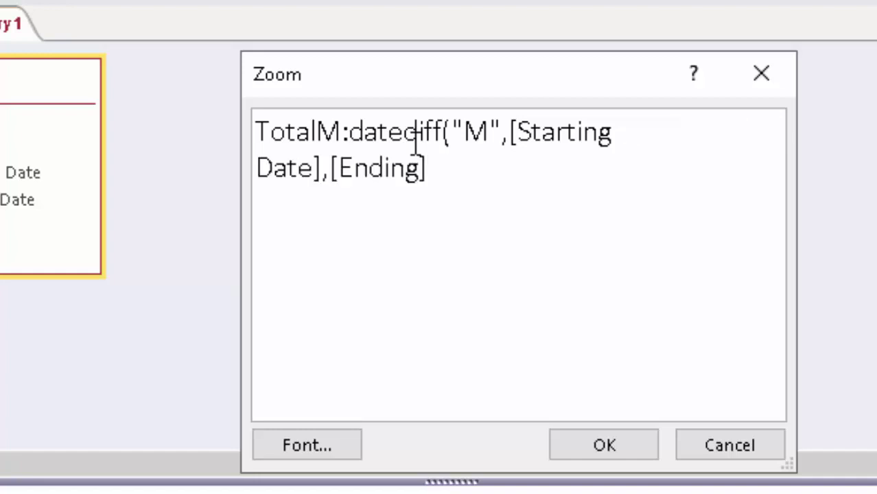
pyautogui.press('BackSpace')
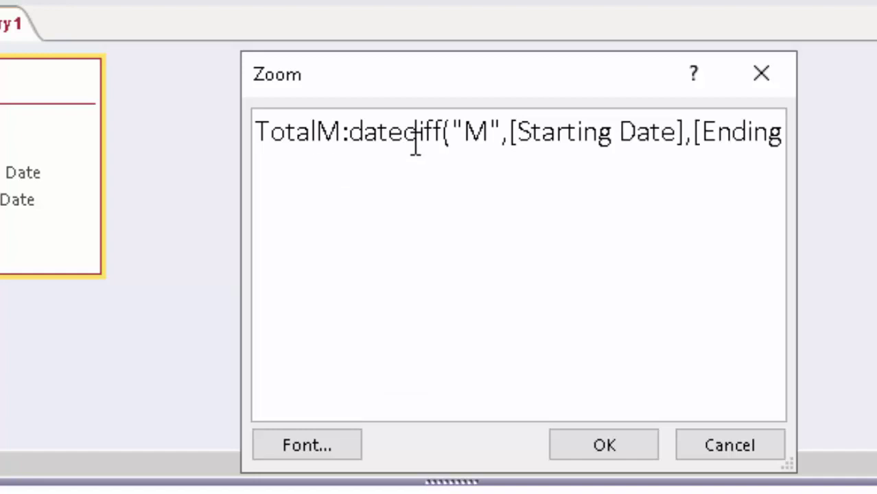
pyautogui.write('Date]')
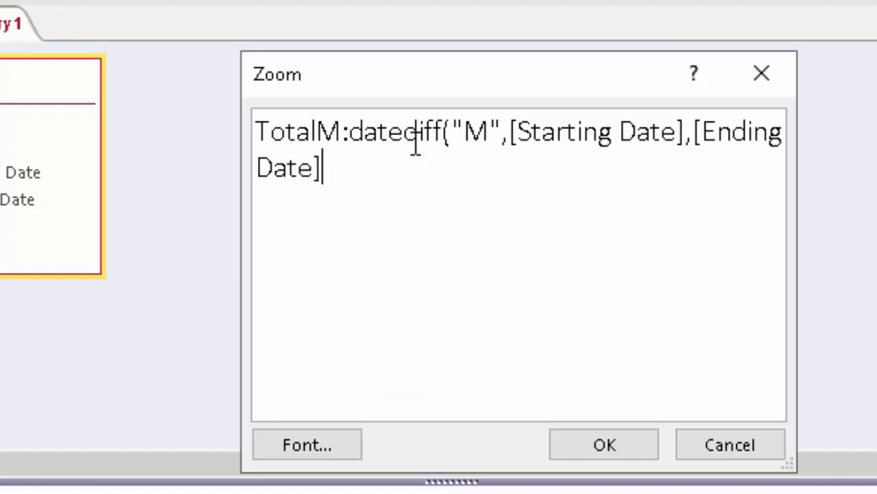
pyautogui.write(')')
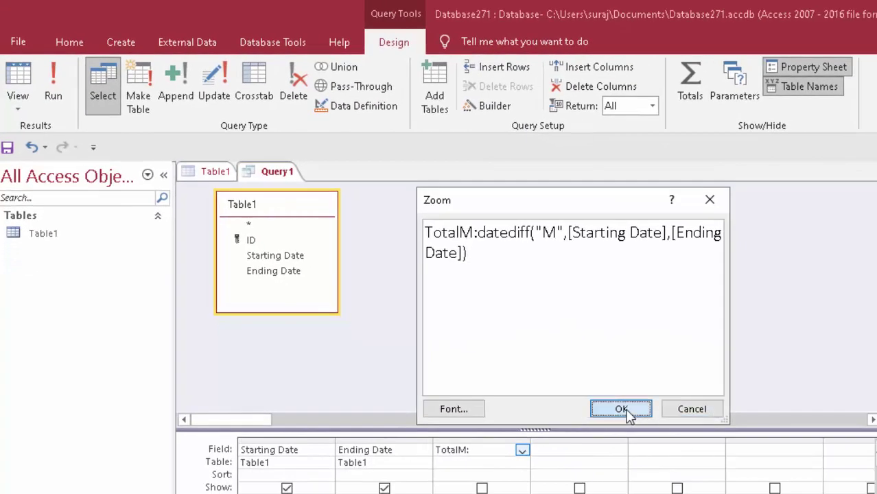
pyautogui.click(621, 409)
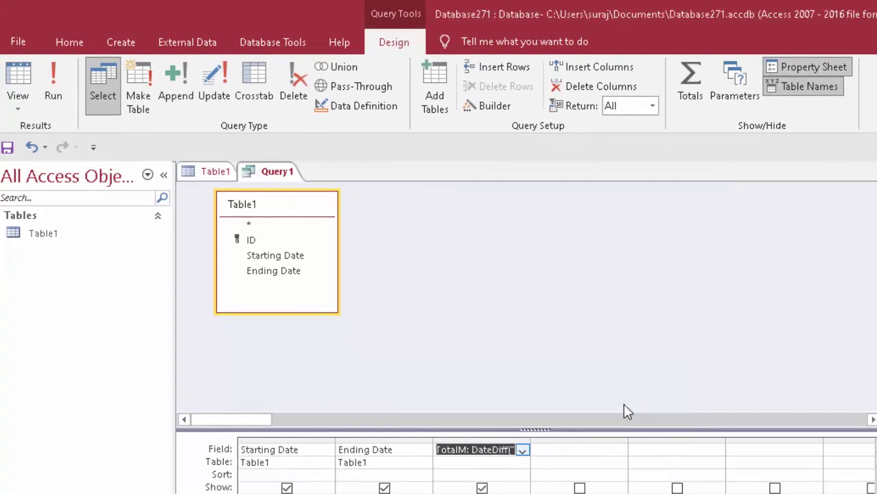
# Run the query and enter a row dated 1 April 2021 to 1 May 2021, giving TotalM 1
pyautogui.click(61, 67)
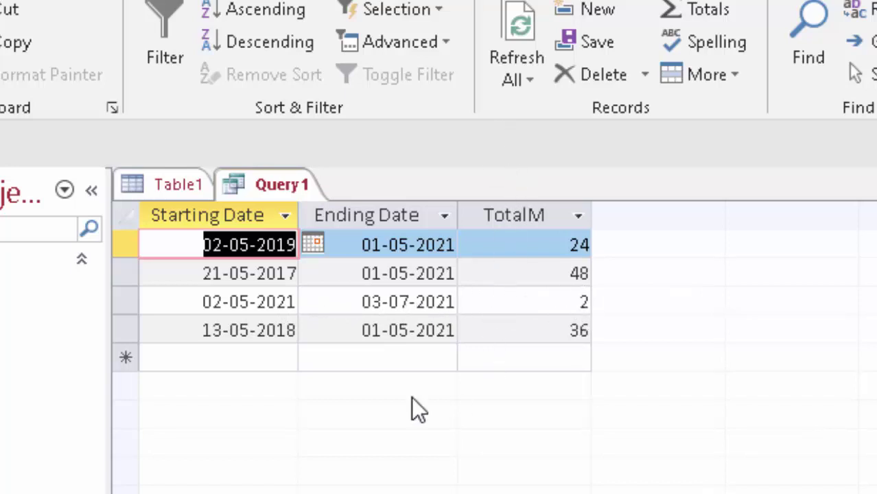
pyautogui.click(227, 357)
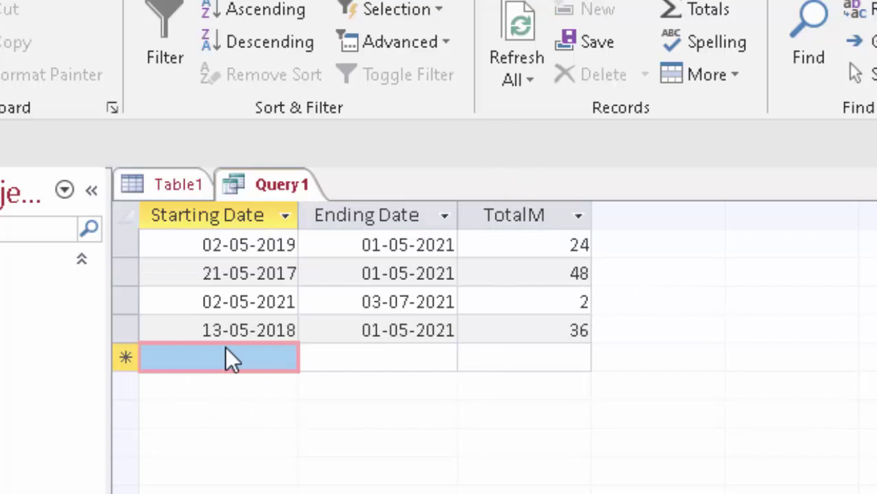
pyautogui.click(227, 357)
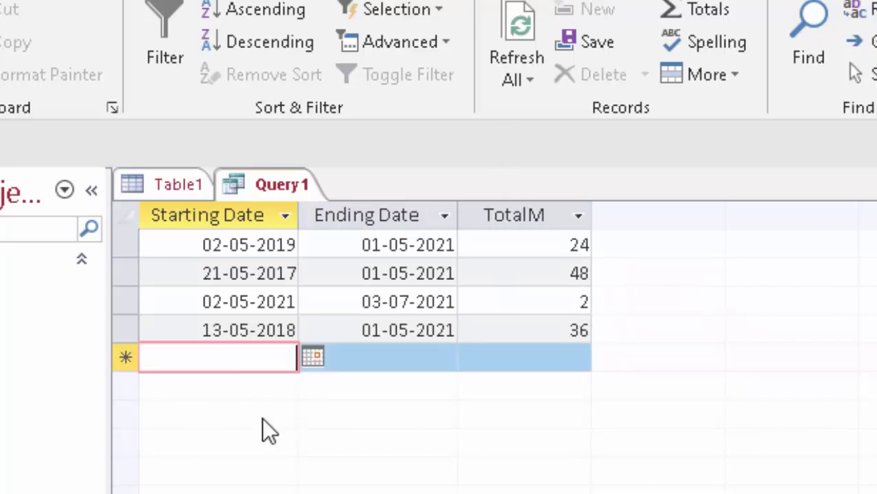
pyautogui.click(312, 356)
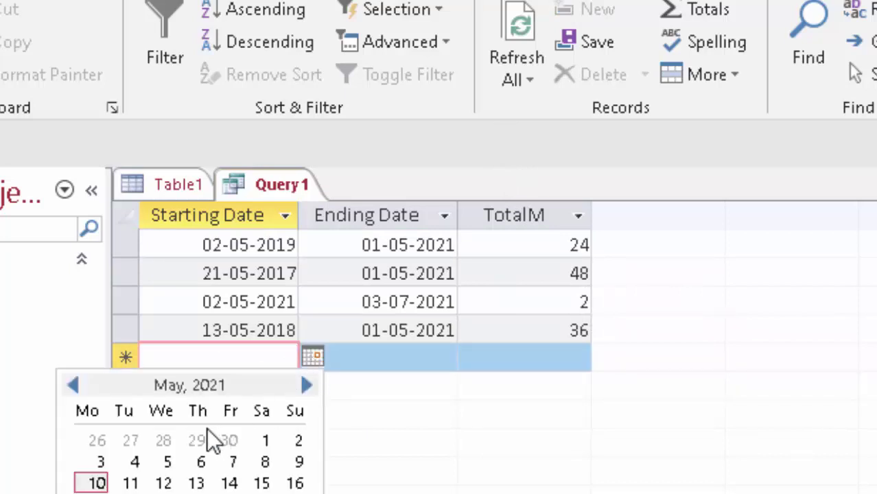
pyautogui.click(76, 386)
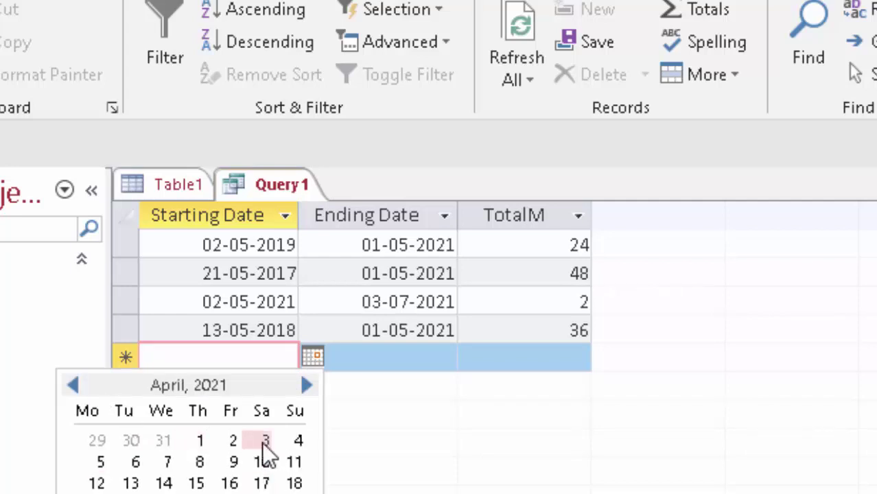
pyautogui.click(205, 443)
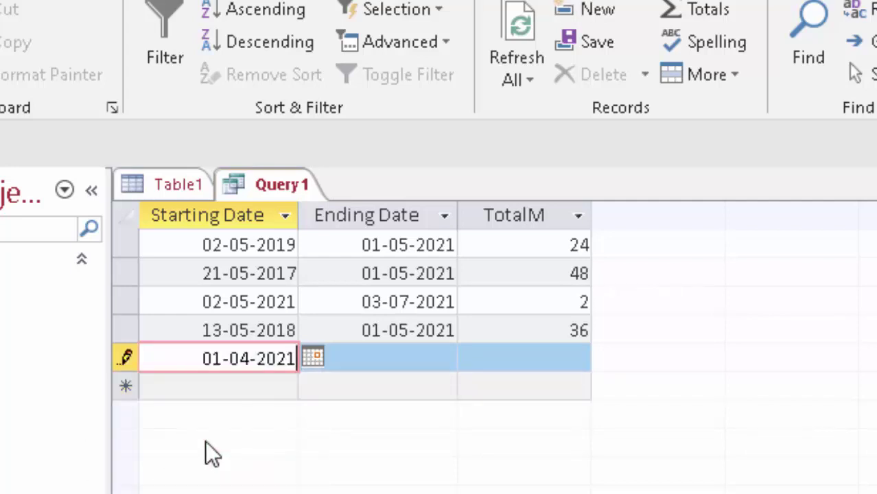
pyautogui.click(371, 359)
pyautogui.click(472, 359)
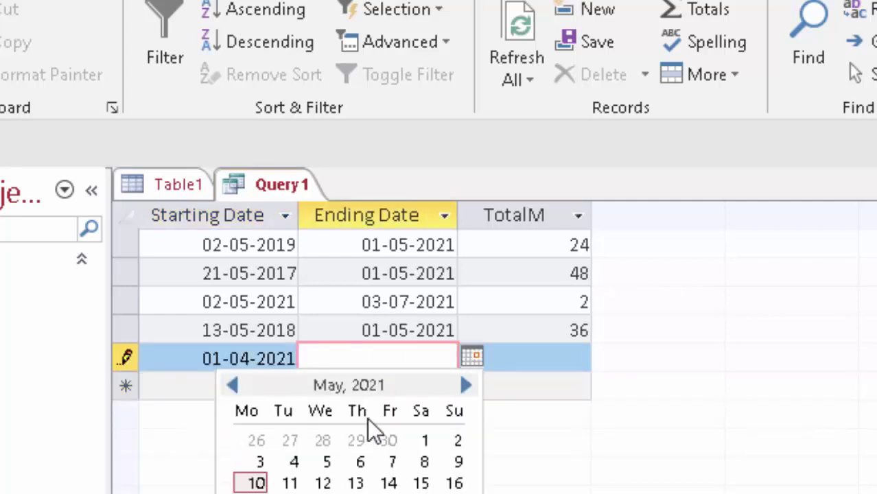
pyautogui.click(417, 438)
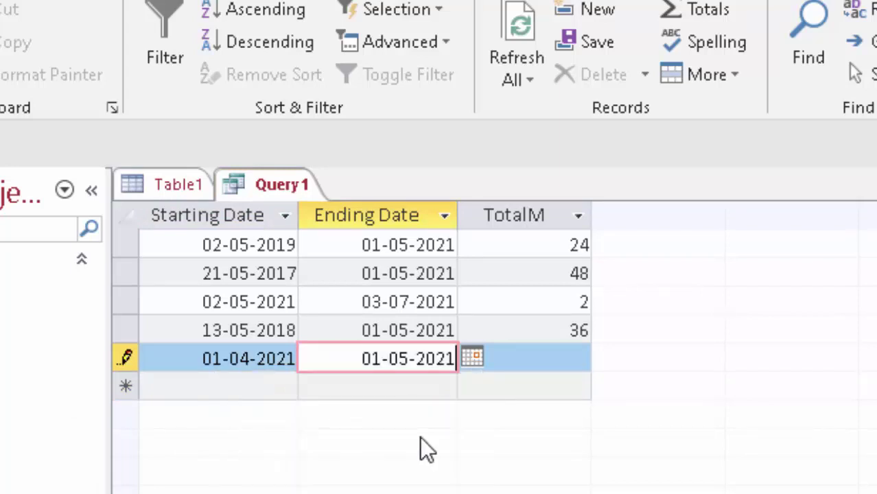
pyautogui.click(215, 390)
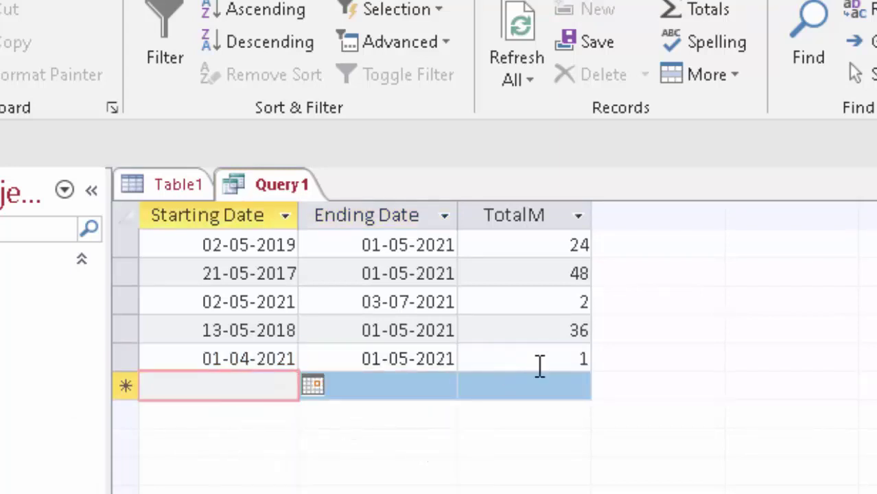
# Enter a row dated 1 April 2021 to 30 April 2021 and save it, giving TotalM 0
pyautogui.click(317, 389)
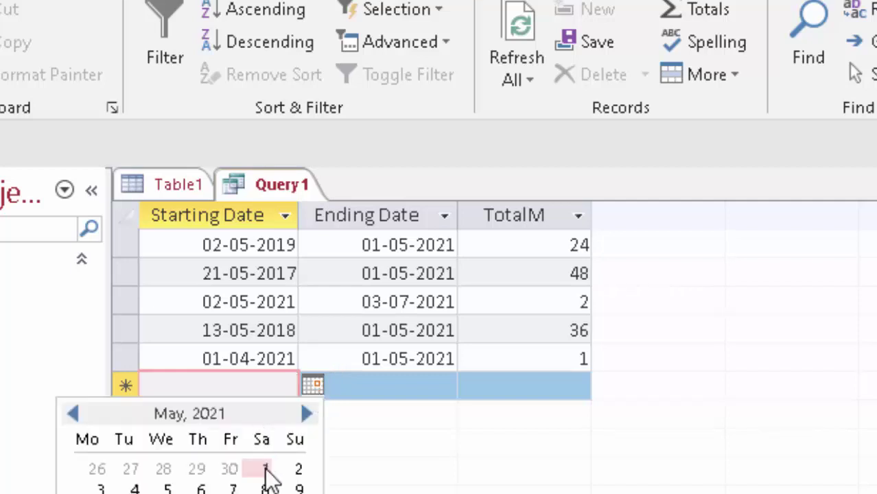
pyautogui.click(73, 413)
pyautogui.click(198, 468)
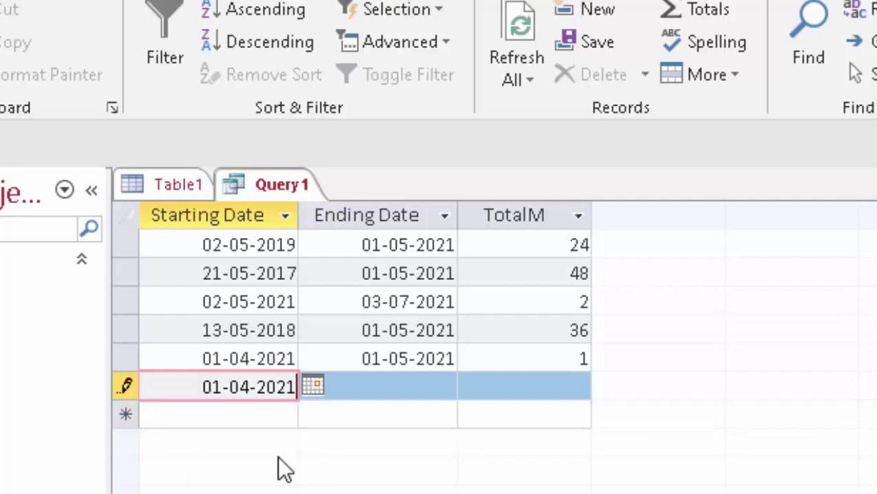
pyautogui.click(407, 390)
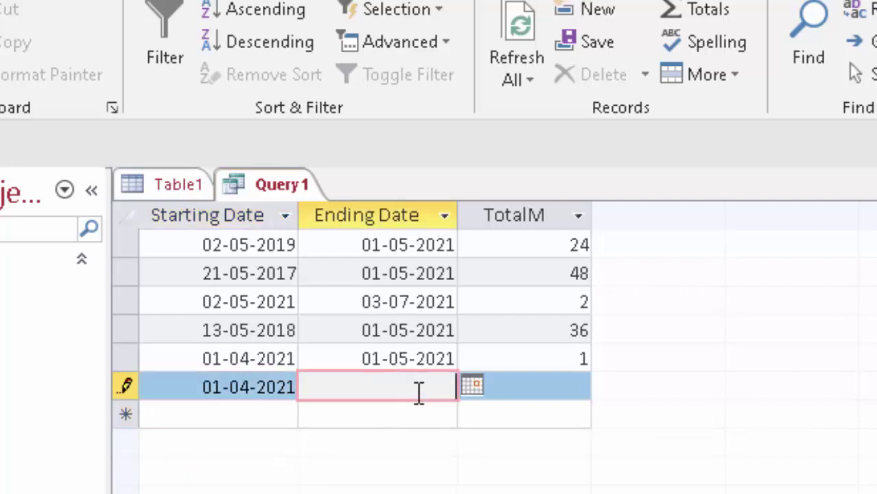
pyautogui.click(472, 386)
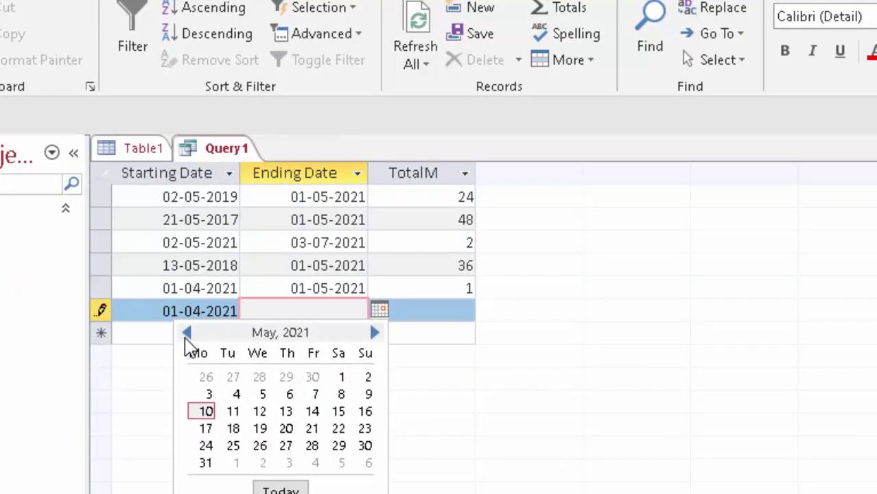
pyautogui.click(186, 333)
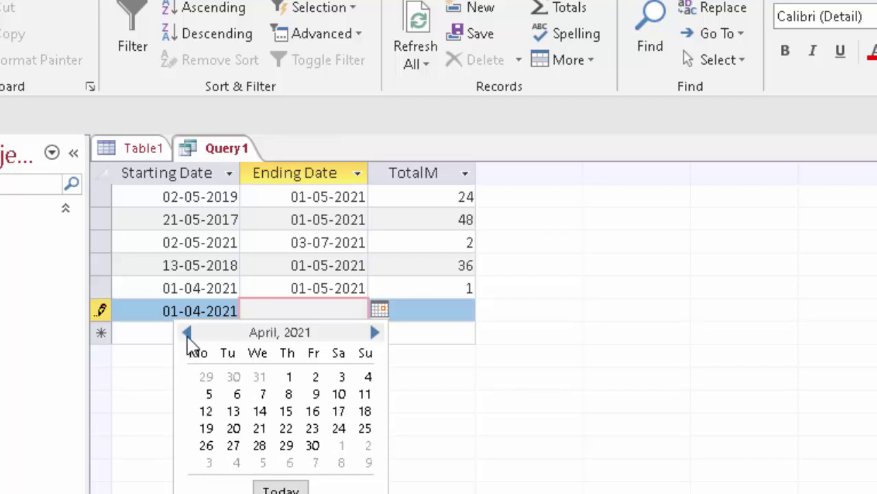
pyautogui.click(315, 448)
pyautogui.click(181, 336)
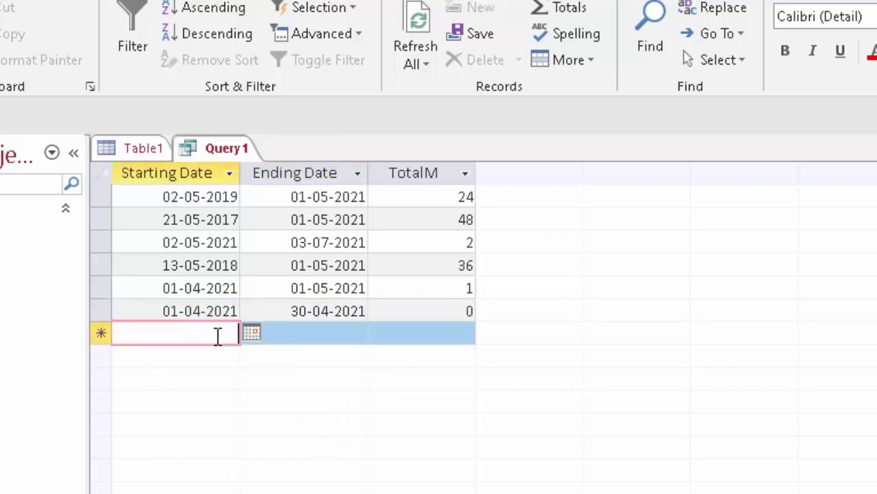